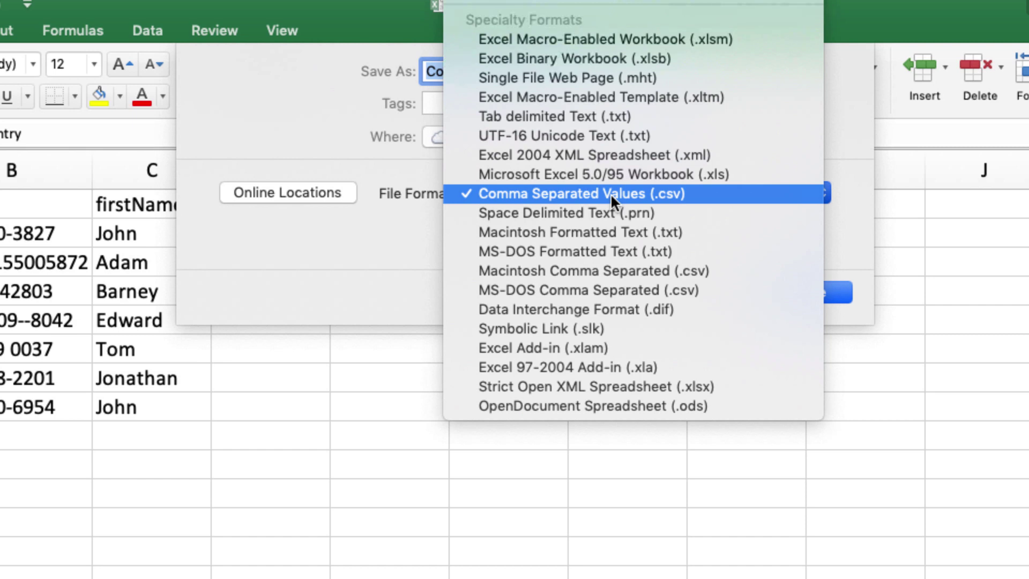
Save the contact workbook Contact_Upload_Demo-v1 to the Desktop in Comma Separated Values (.csv) format, keeping that format despite lost features.
left_click(611, 195)
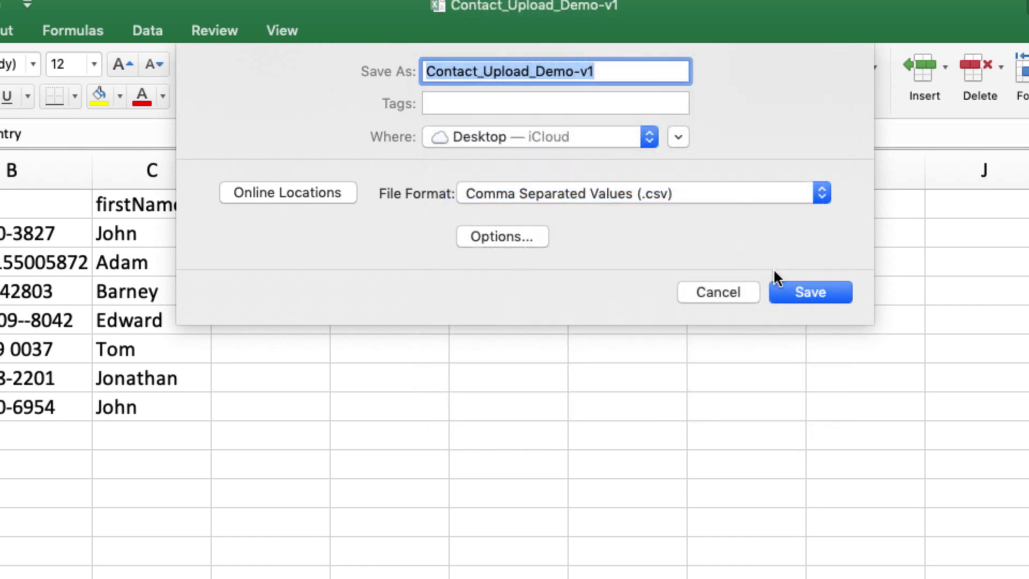
left_click(811, 287)
left_click(696, 177)
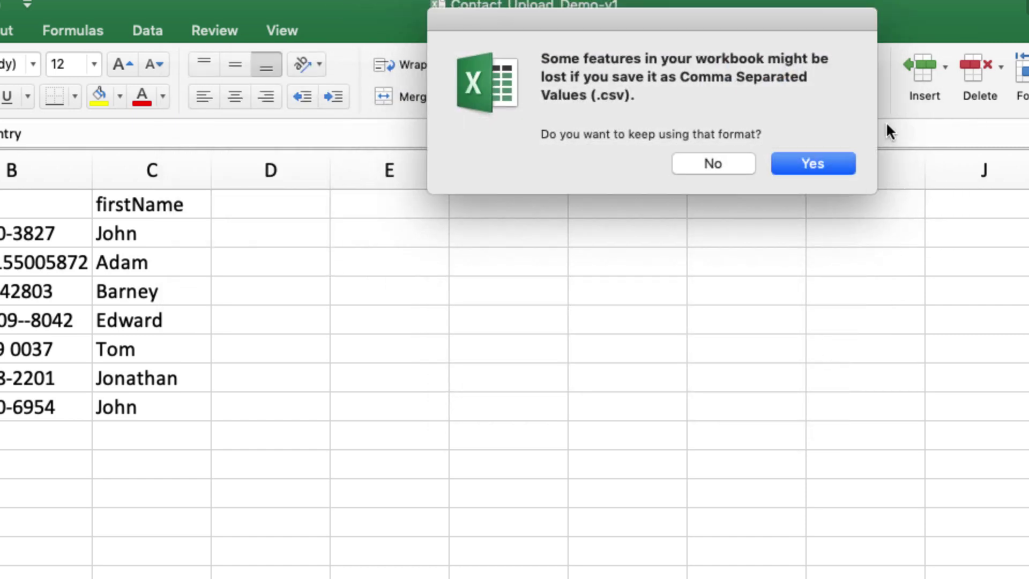
left_click(838, 161)
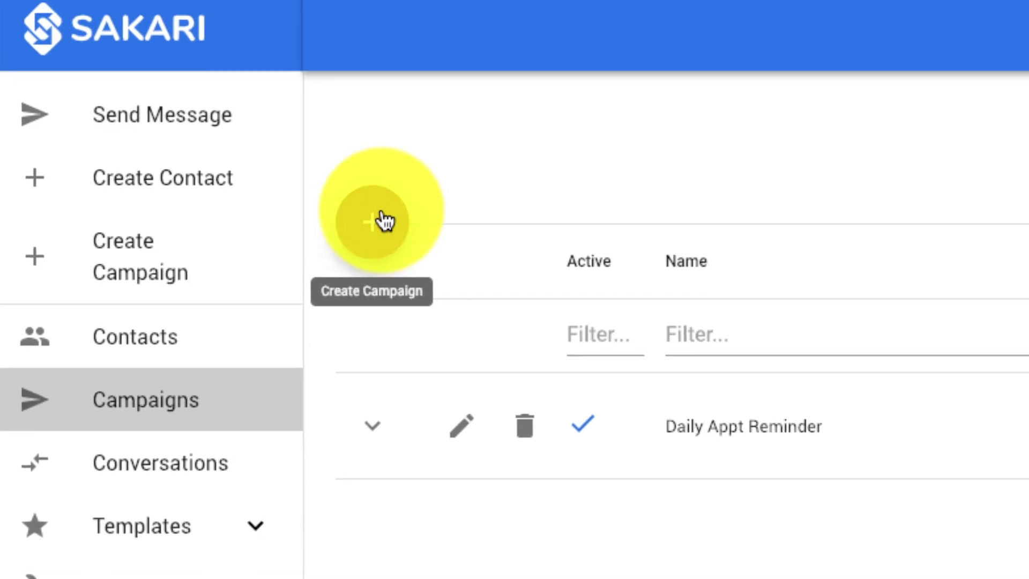
Switch to Sakari, create a campaign with the File Upload trigger and supply Contact_Upload_Demo-v1.csv as the sample file for its field mapping.
left_click(401, 232)
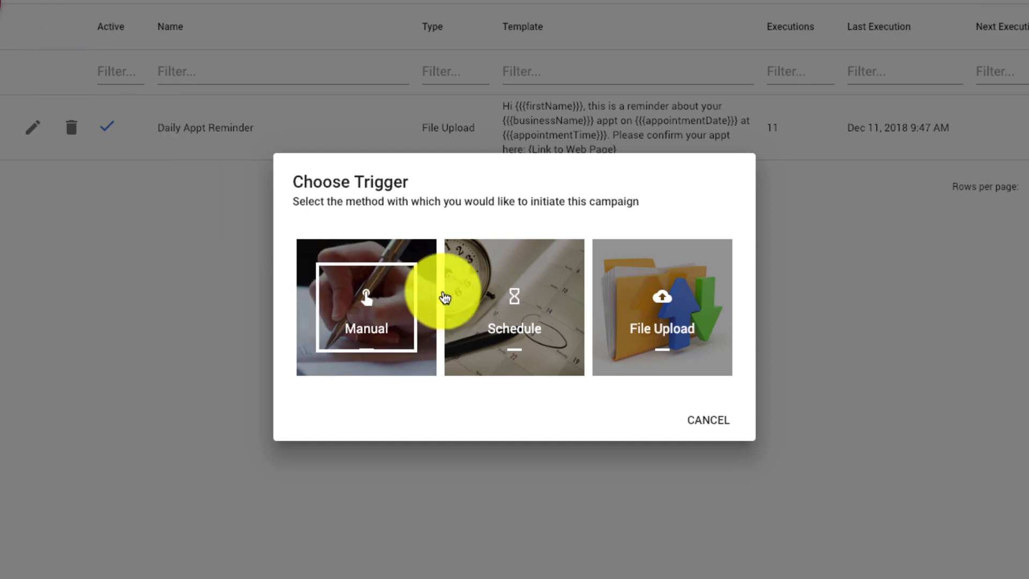
left_click(690, 327)
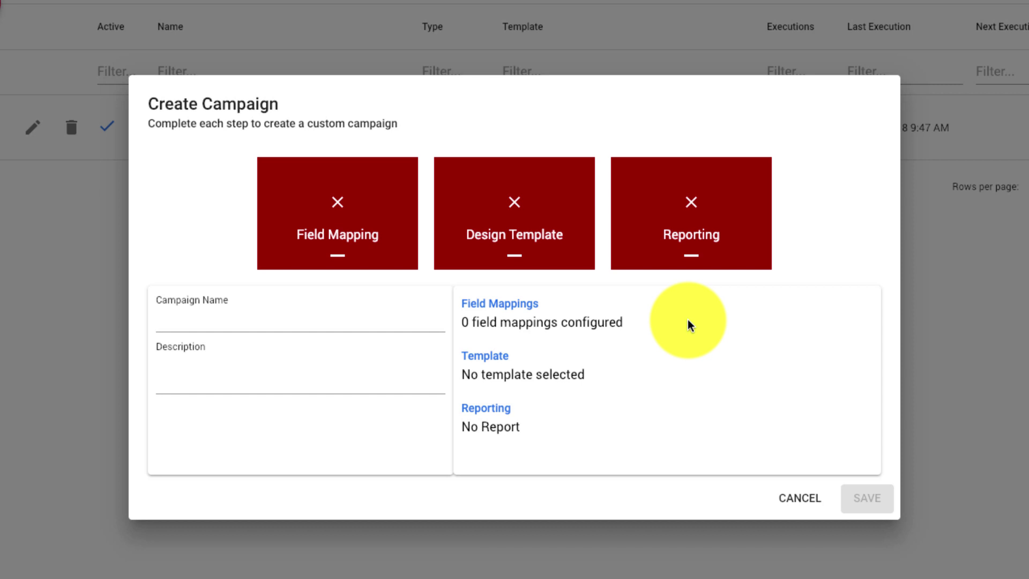
left_click(365, 227)
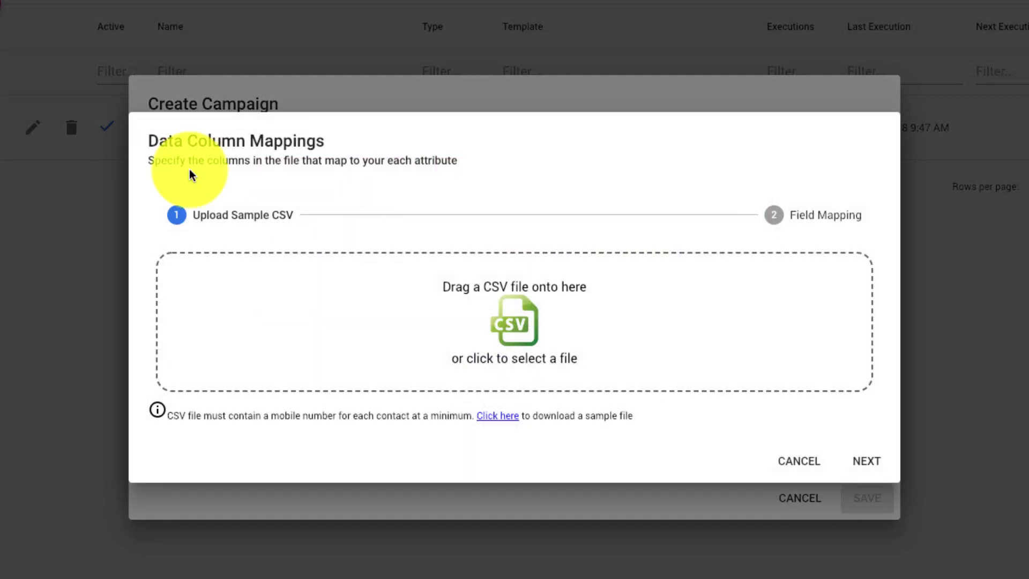
left_click_drag(0, 327, 478, 316)
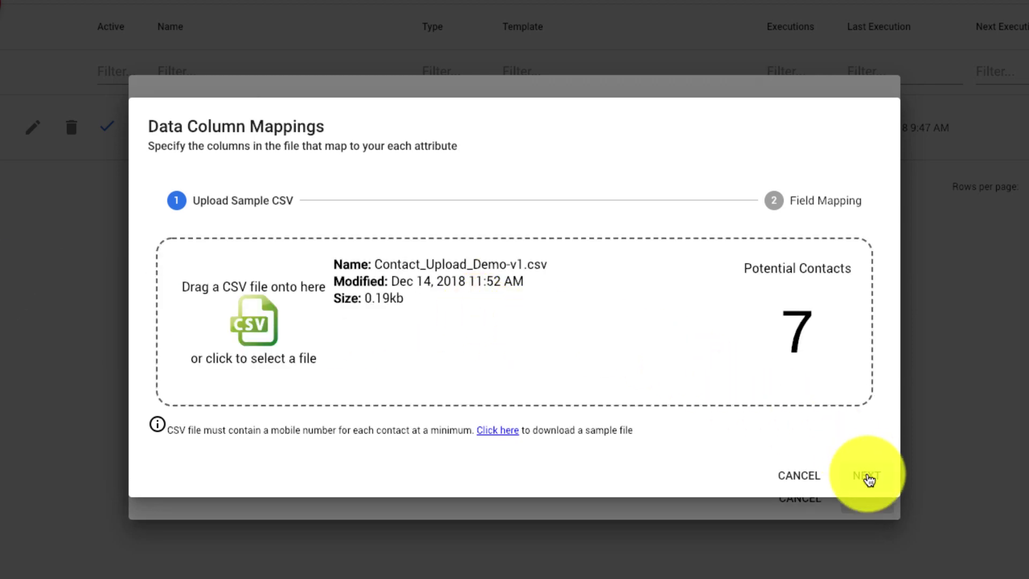
left_click(867, 476)
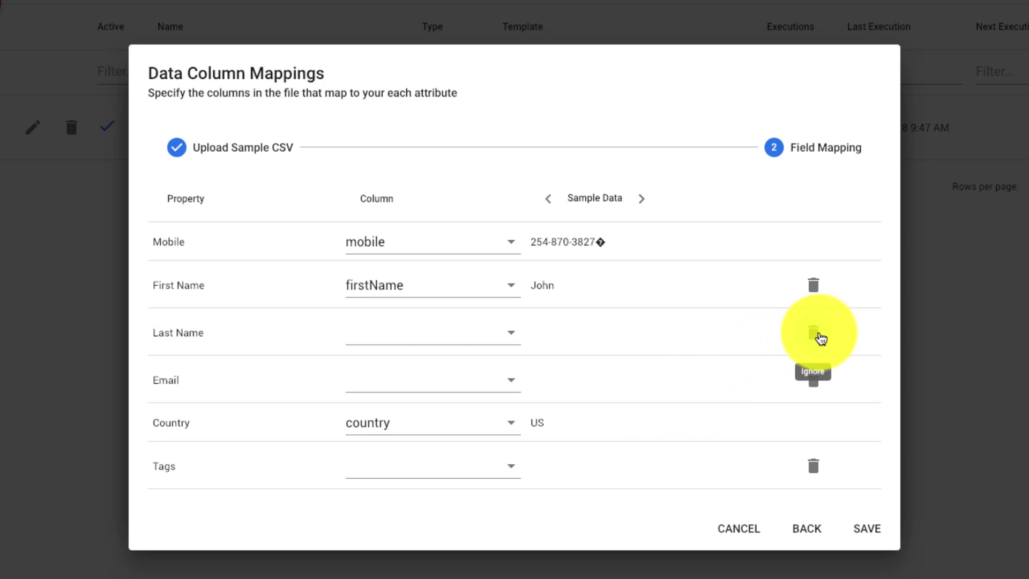
Ignore the Last Name, Email and Tags properties and map the Mobile property to the mobile column.
left_click(820, 337)
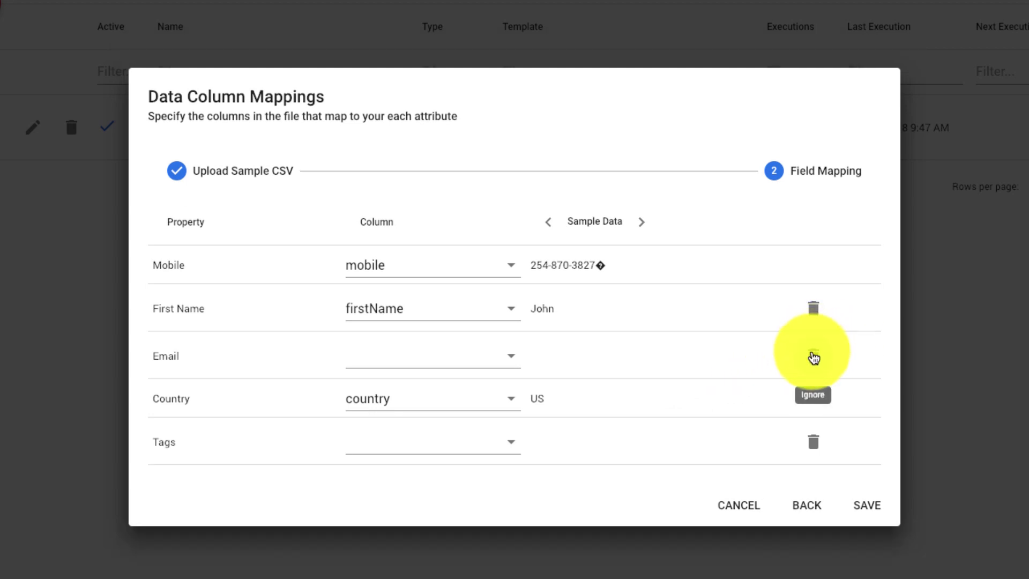
left_click(813, 358)
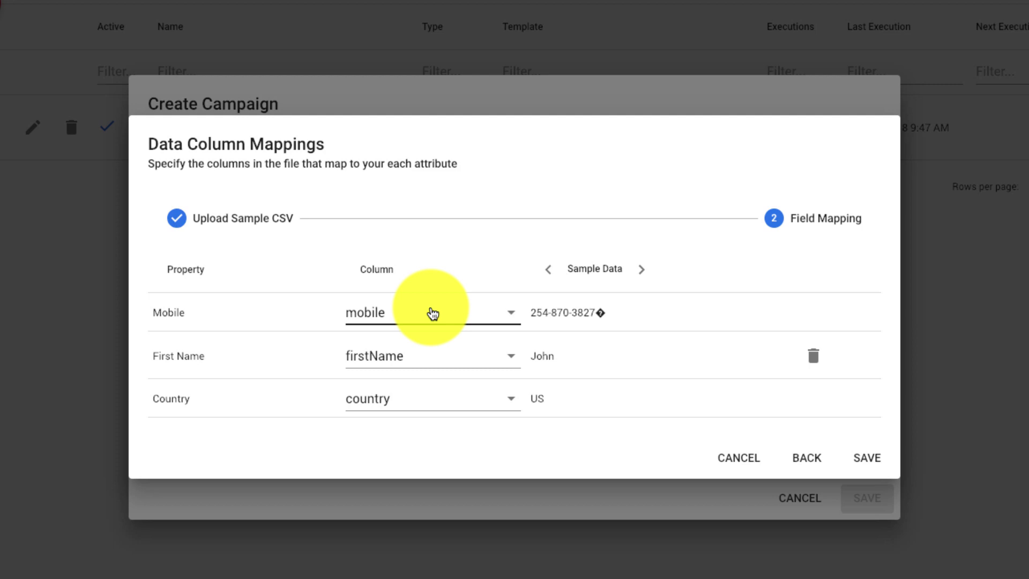
left_click(432, 314)
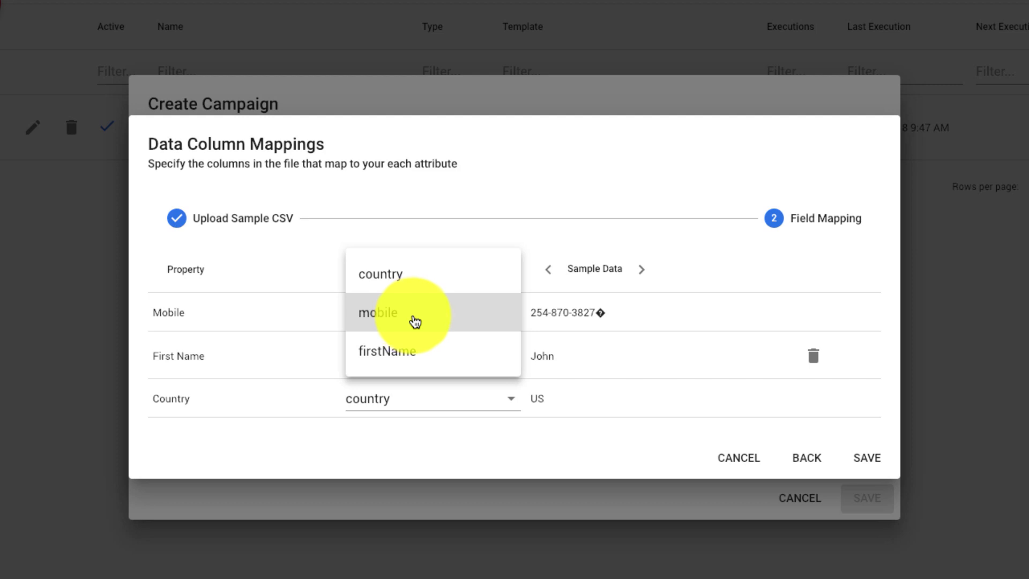
left_click(420, 326)
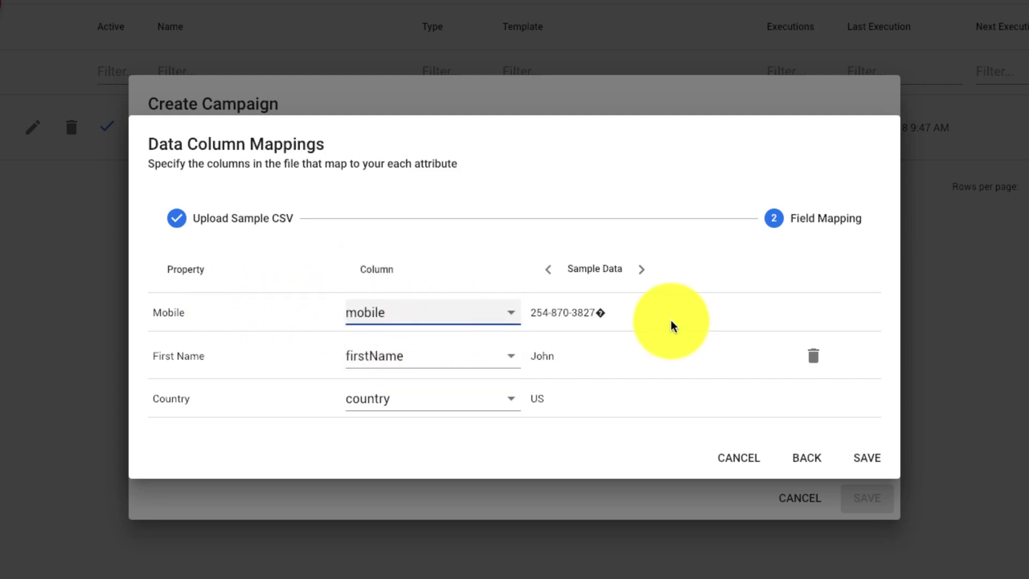
Browse forward and back through the sample contacts to check the column mappings, and save the mappings.
left_click(644, 274)
left_click(647, 278)
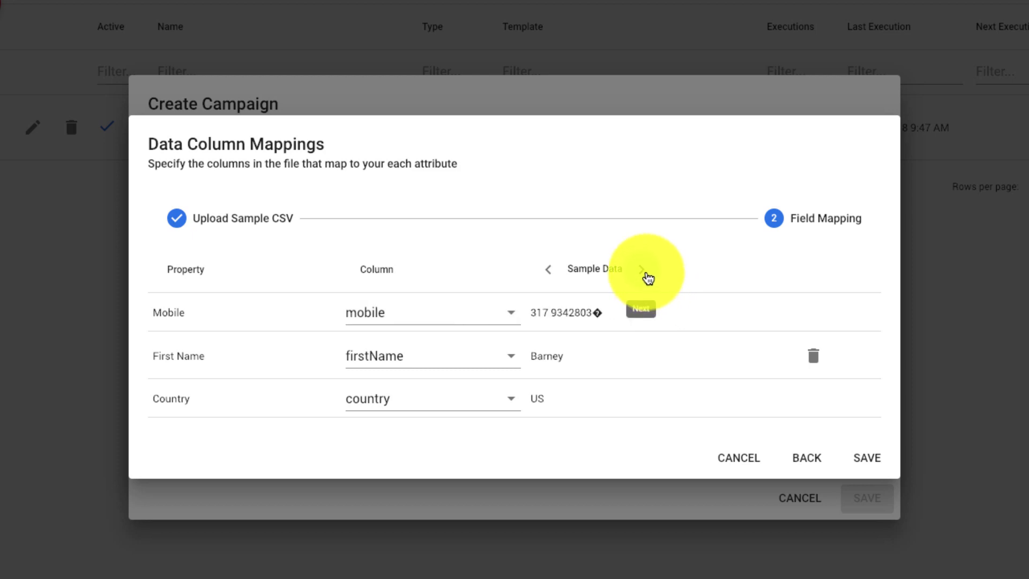
left_click(647, 279)
left_click(549, 273)
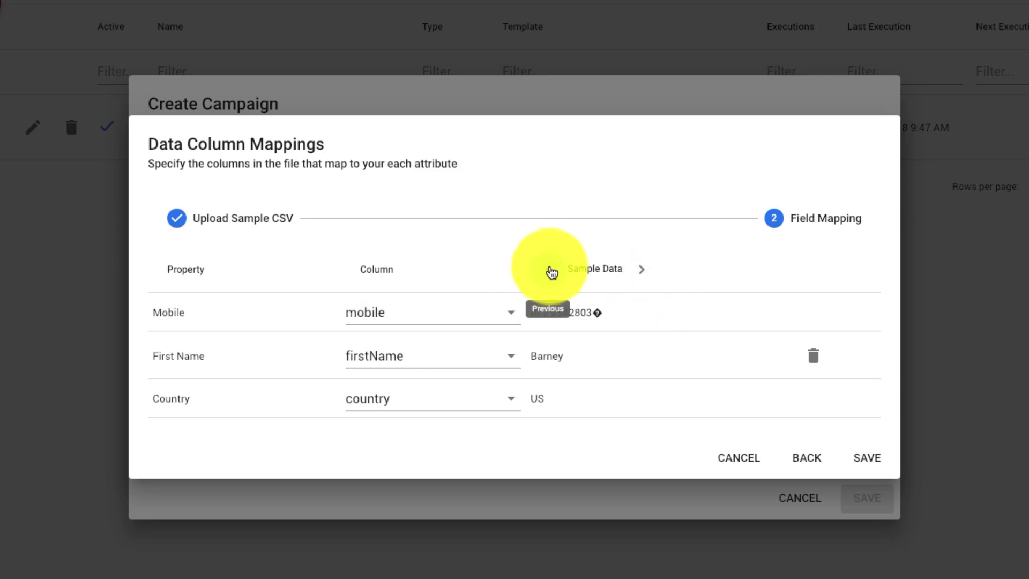
left_click(551, 273)
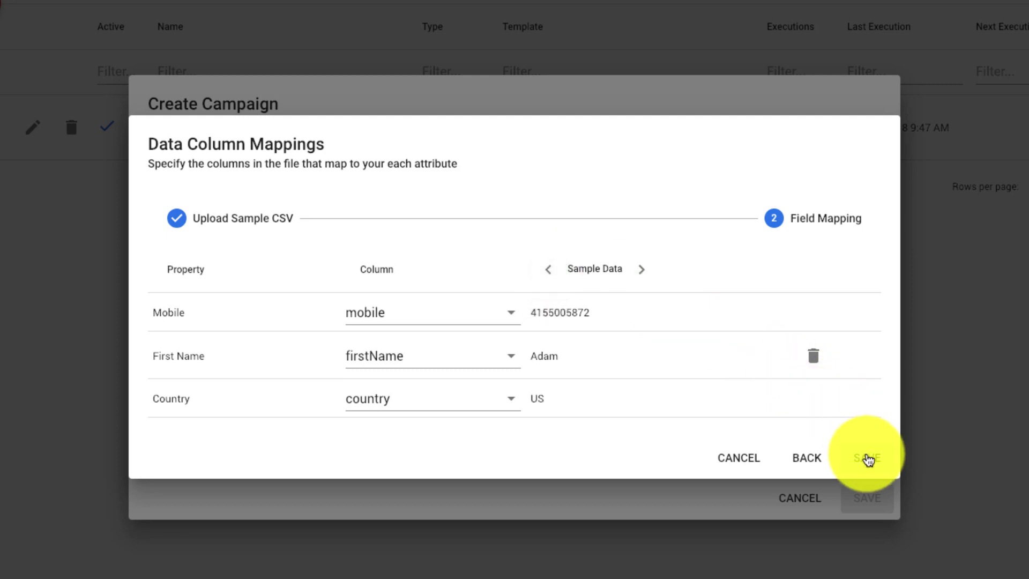
left_click(867, 458)
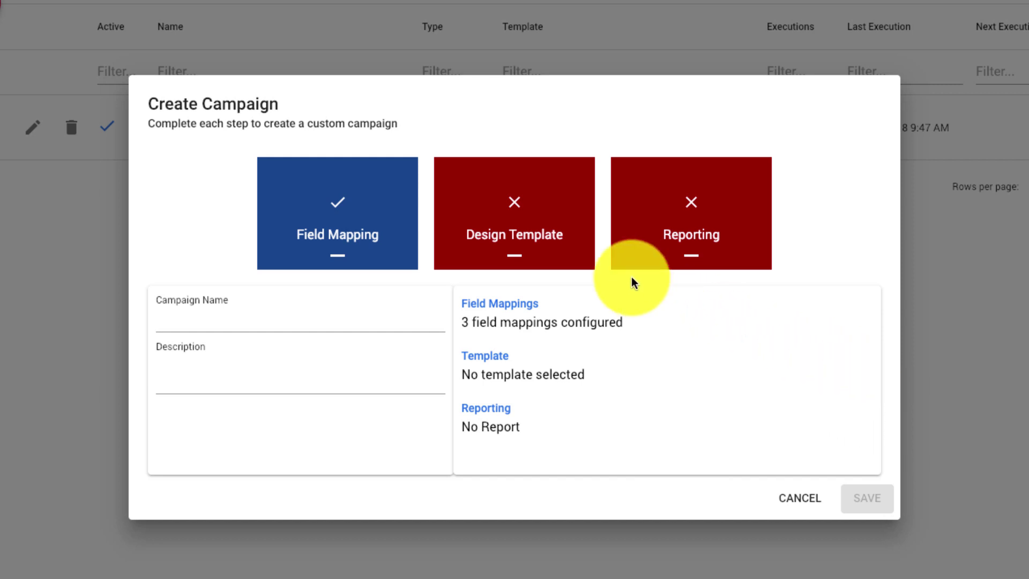
Begin the campaign's message template with the greeting "Hi {{{firstName}}}".
left_click(517, 214)
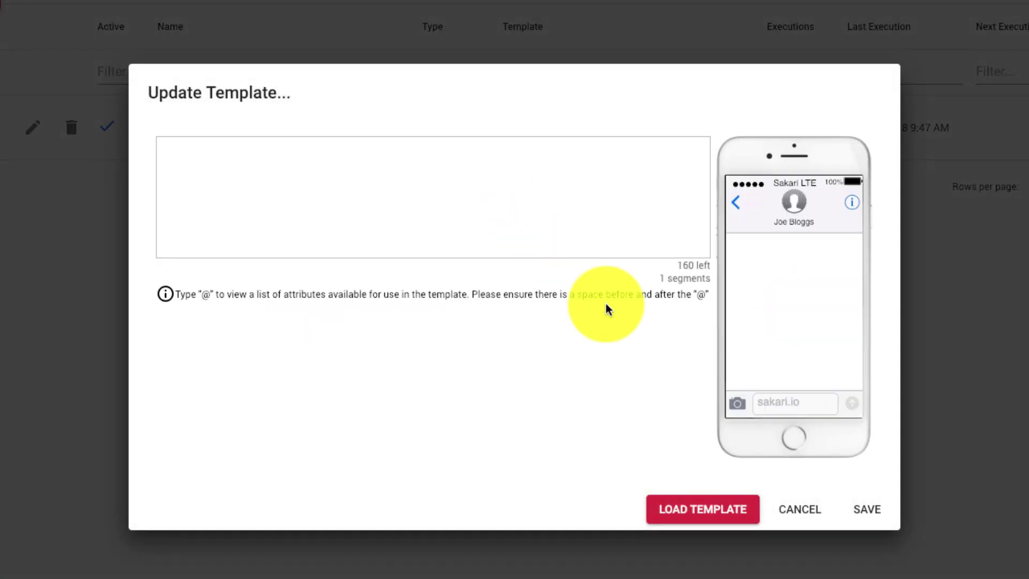
left_click(697, 515)
left_click(724, 509)
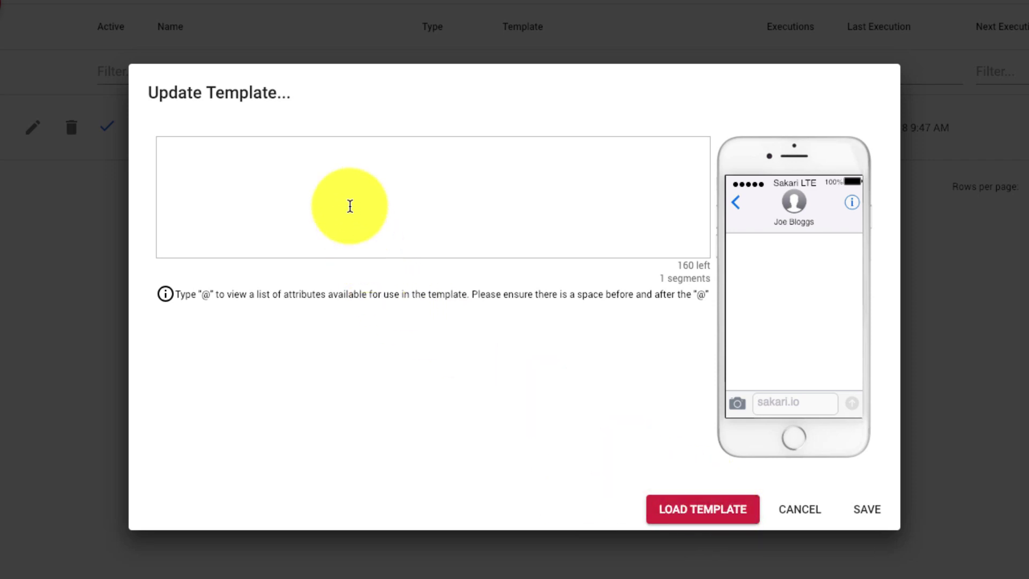
left_click(342, 186)
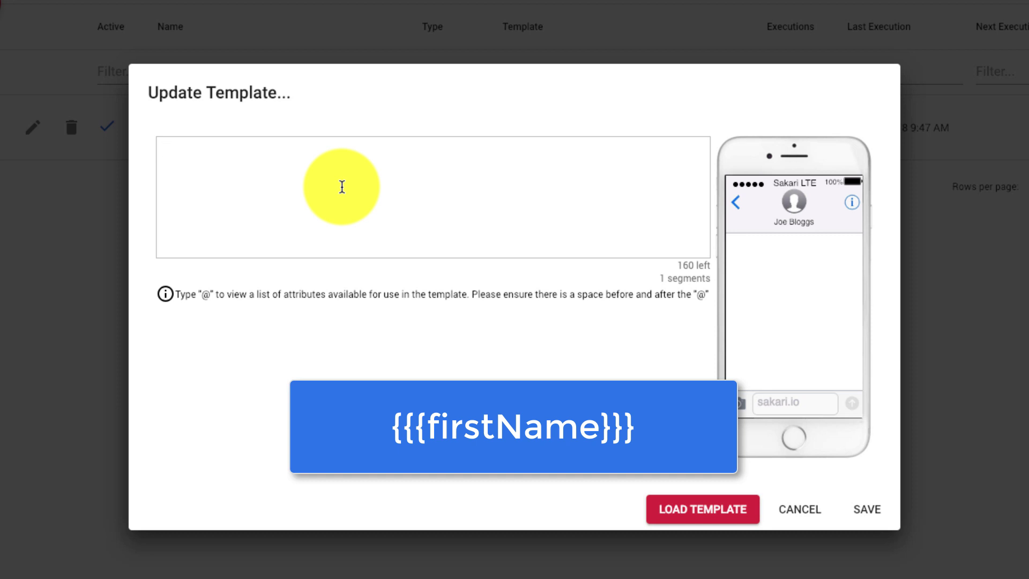
left_click(342, 186)
type("Hi ")
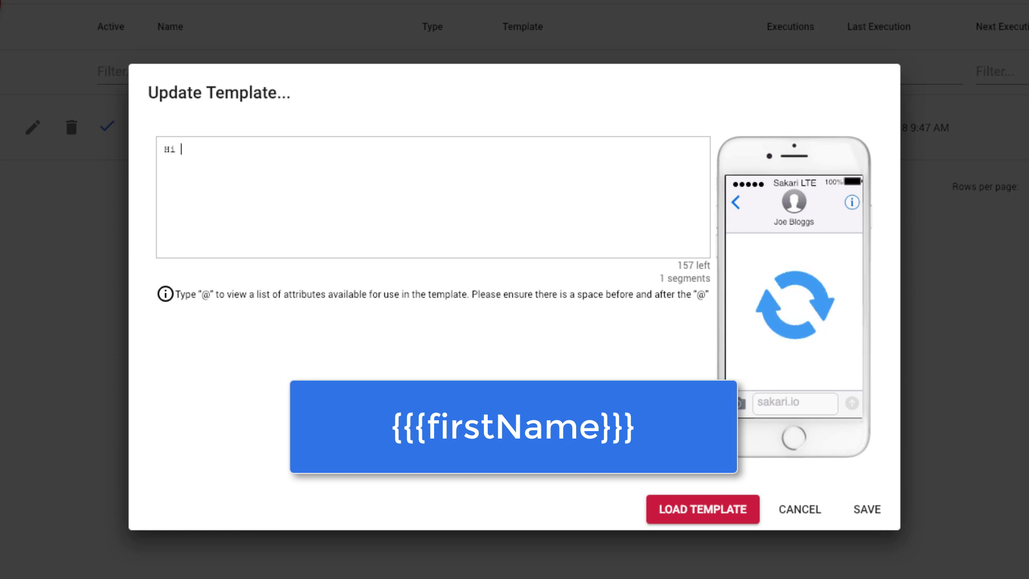
type("{{{first")
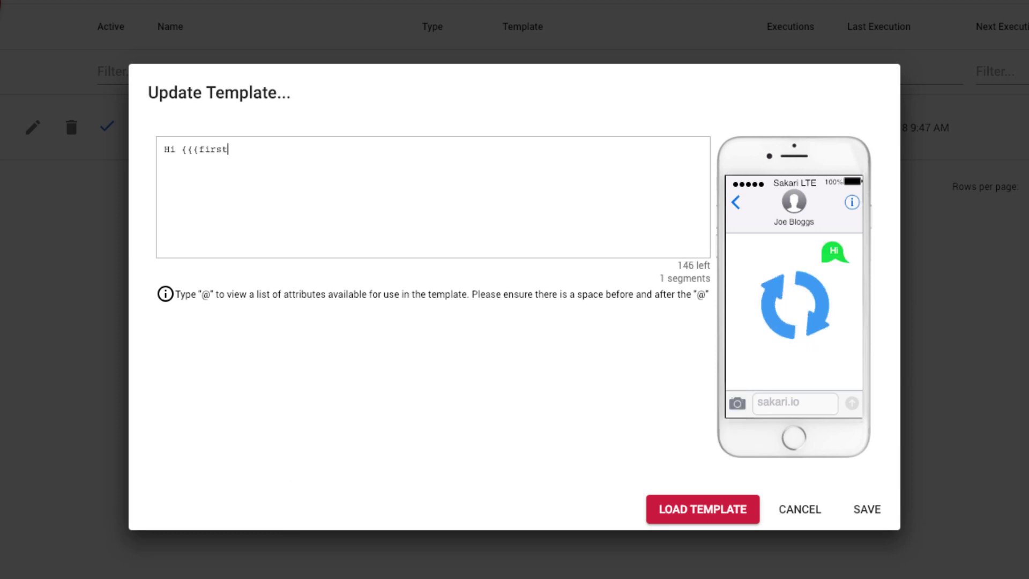
type("Name}}}")
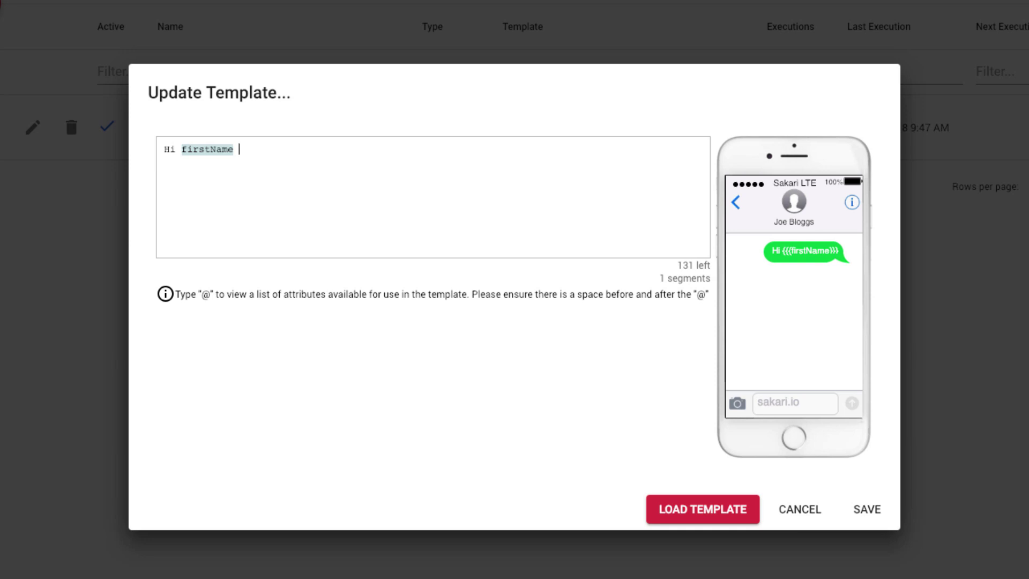
Continue the message after the greeting with "this is a reminder about the HOA meeting this Friday at 8pm." and save the template.
type("thi")
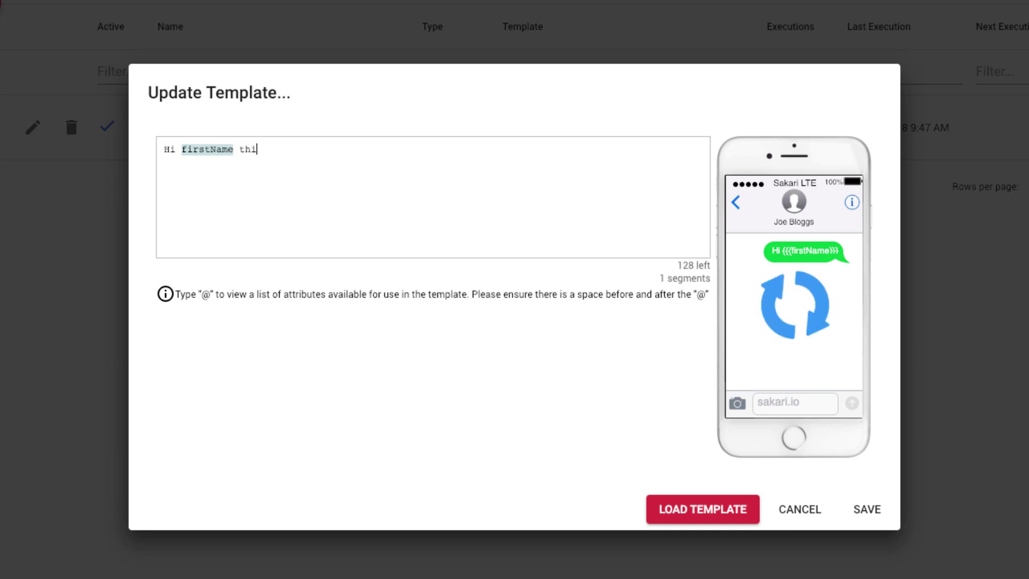
type("s is a remind")
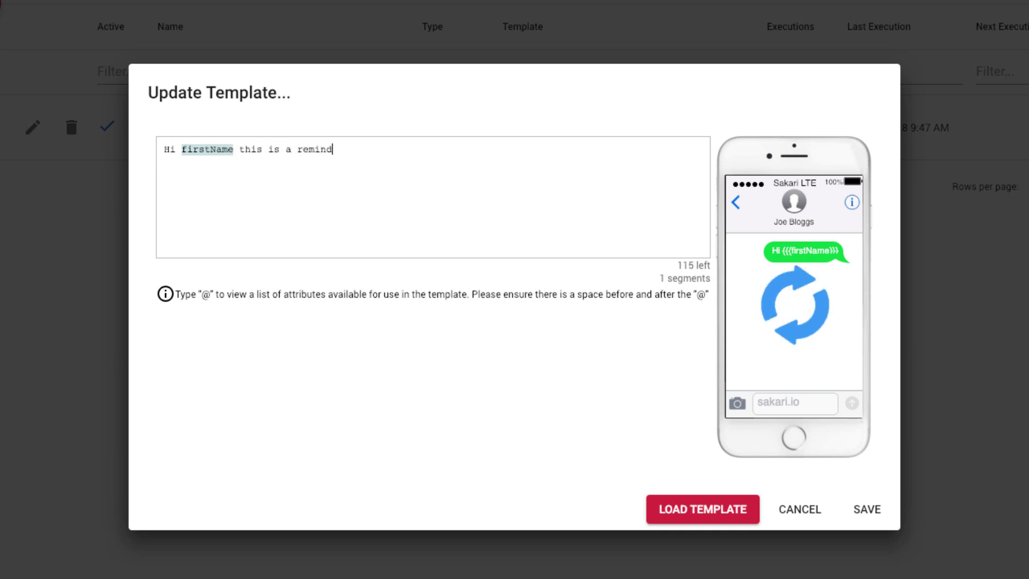
type("er about the HOA")
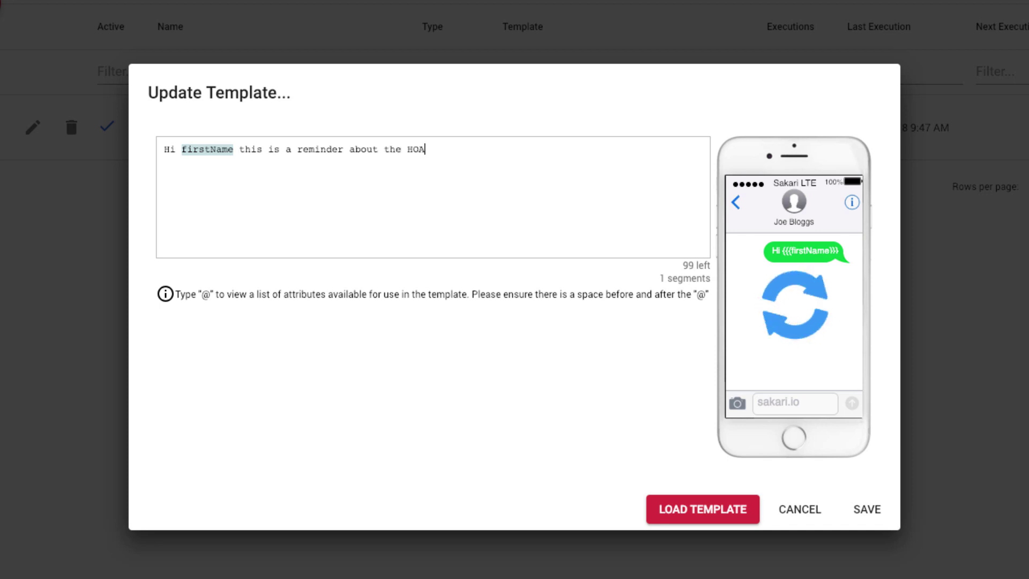
type(" meeting this F")
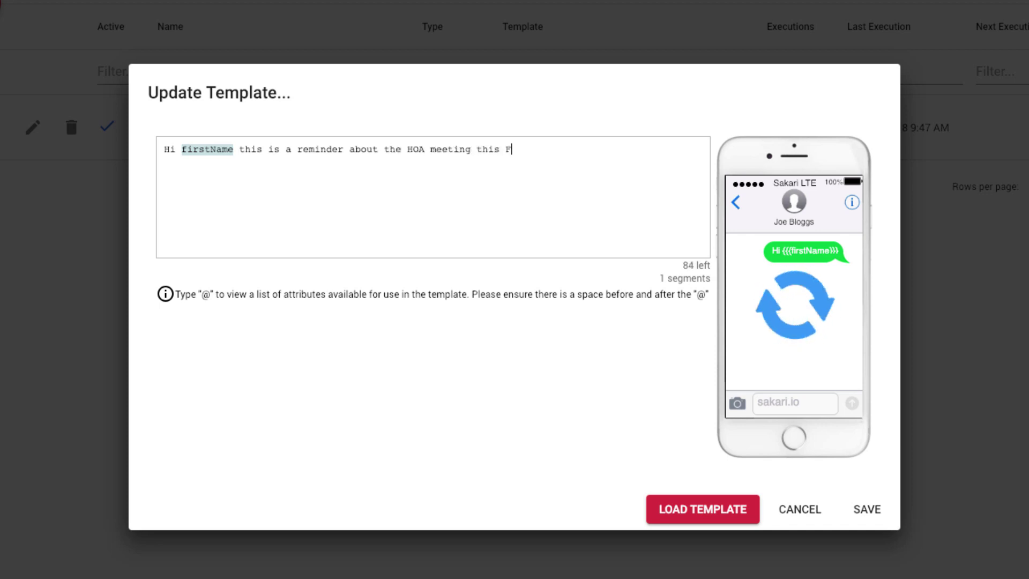
type("riday at ")
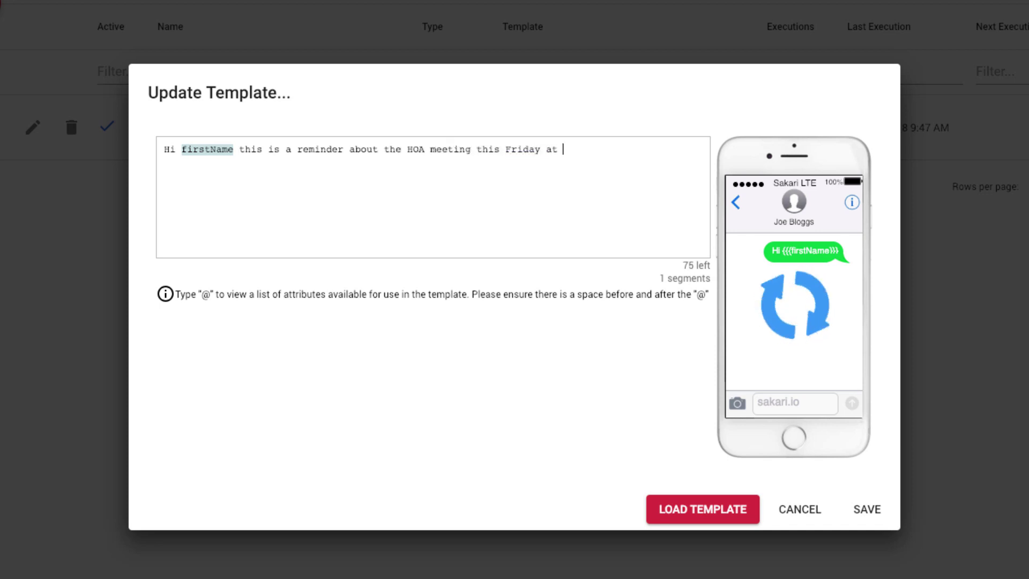
type("8pm.")
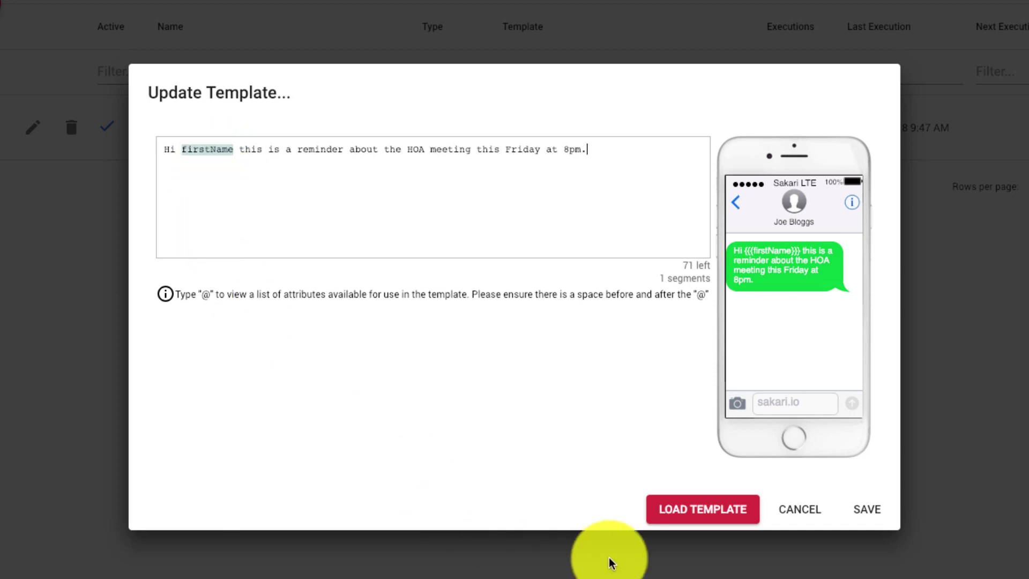
left_click(882, 516)
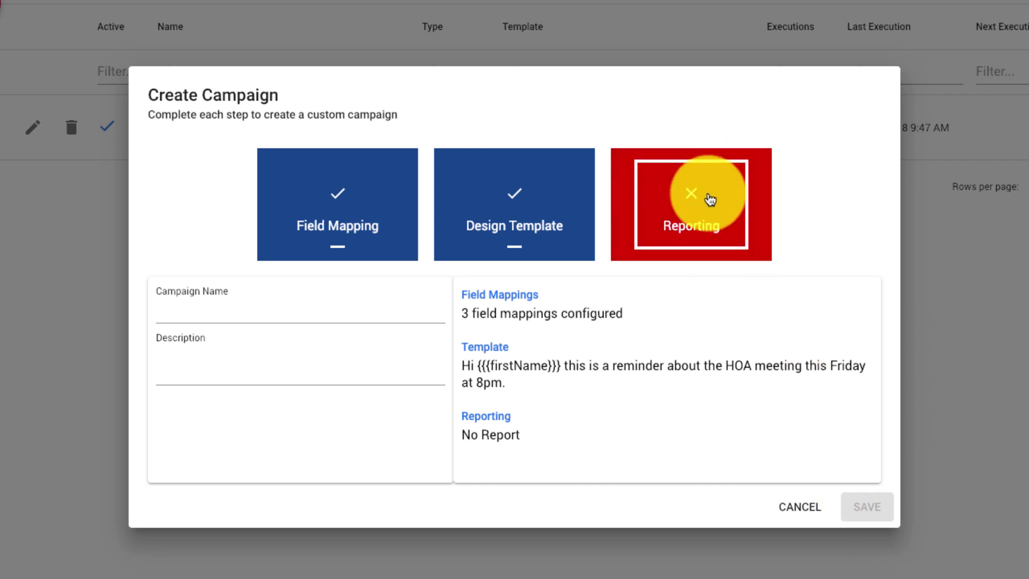
Set the campaign's reporting to No Report and save the setting.
left_click(710, 200)
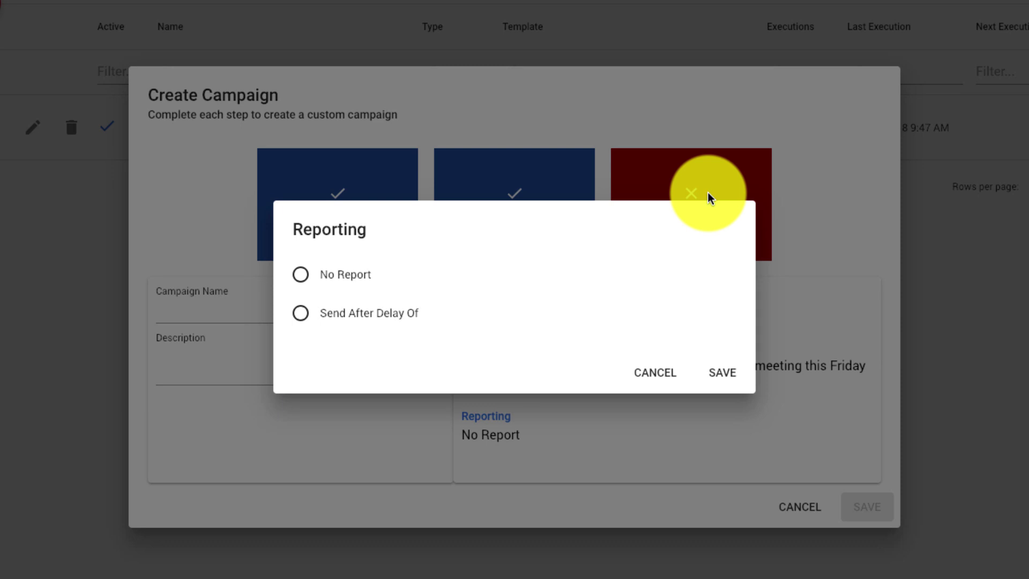
left_click(299, 279)
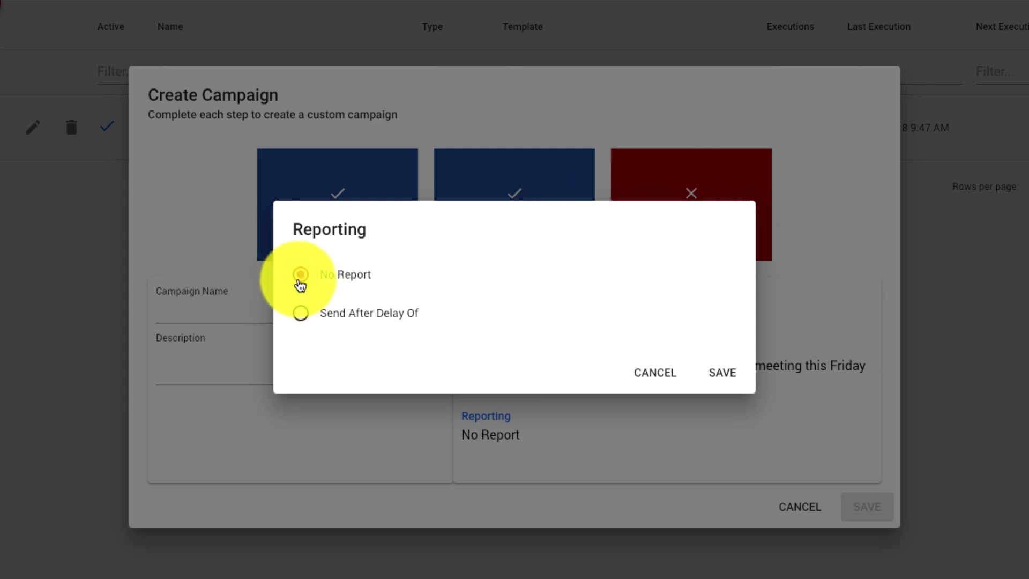
left_click(720, 373)
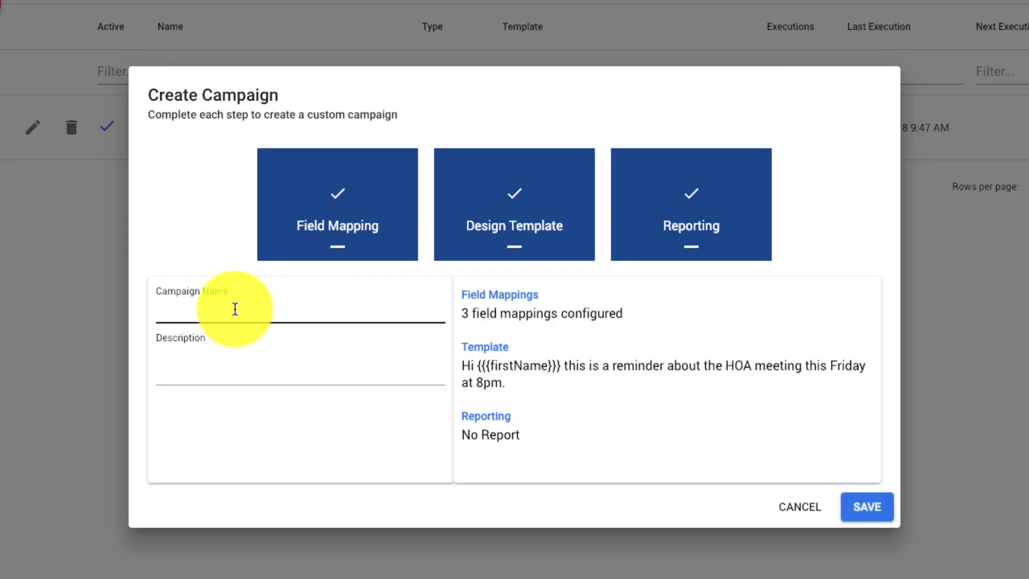
Name the campaign "HOA SMS" and save it.
left_click(235, 309)
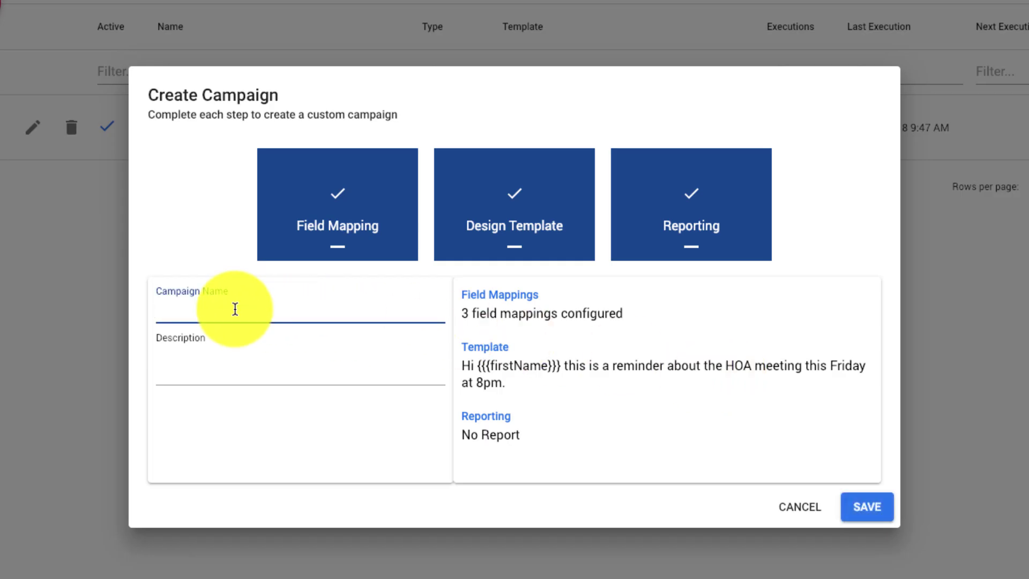
type("HOA SMS")
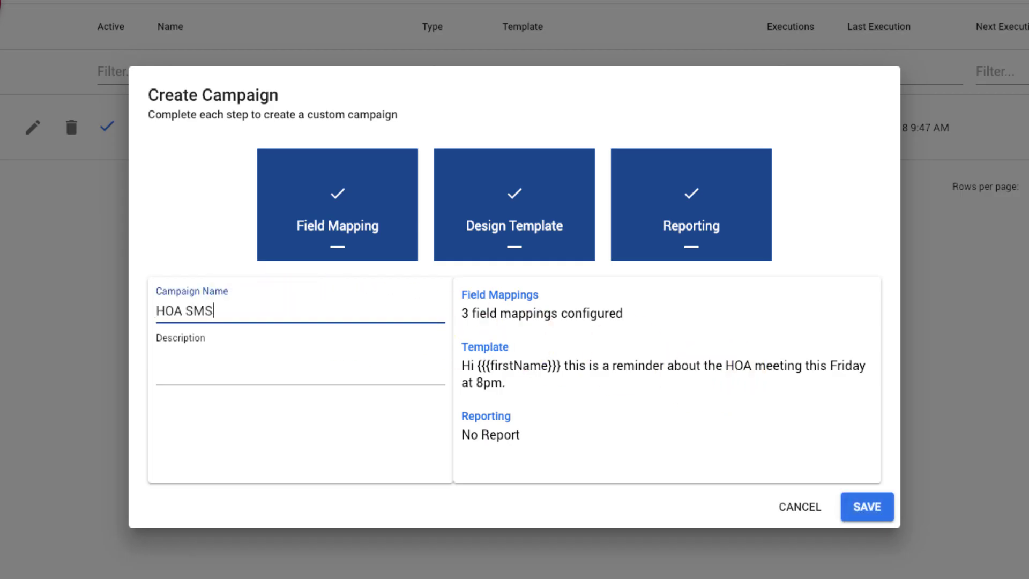
left_click(858, 512)
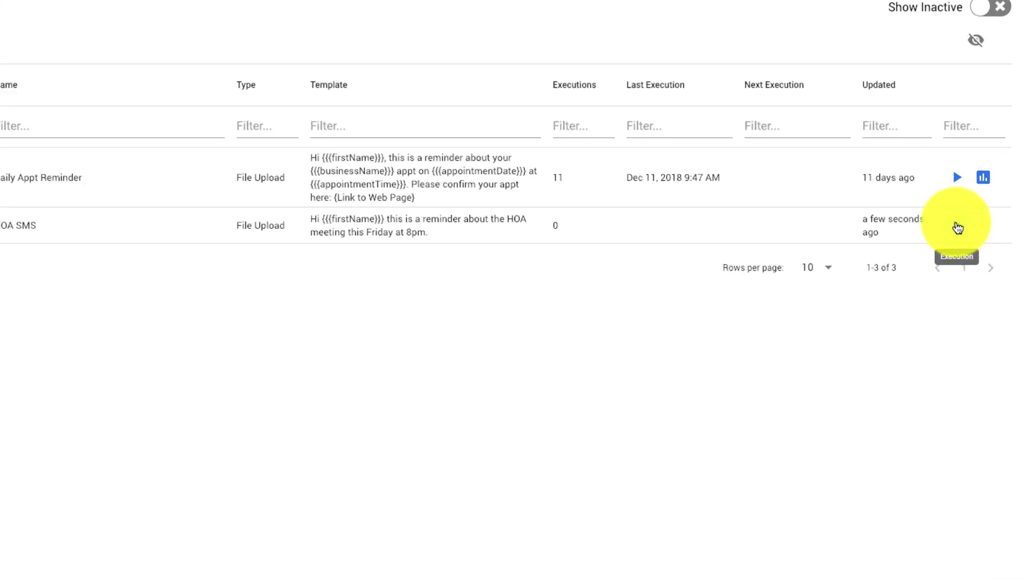
Execute the HOA SMS campaign by adding the contact list CSV file and uploading it.
left_click(958, 229)
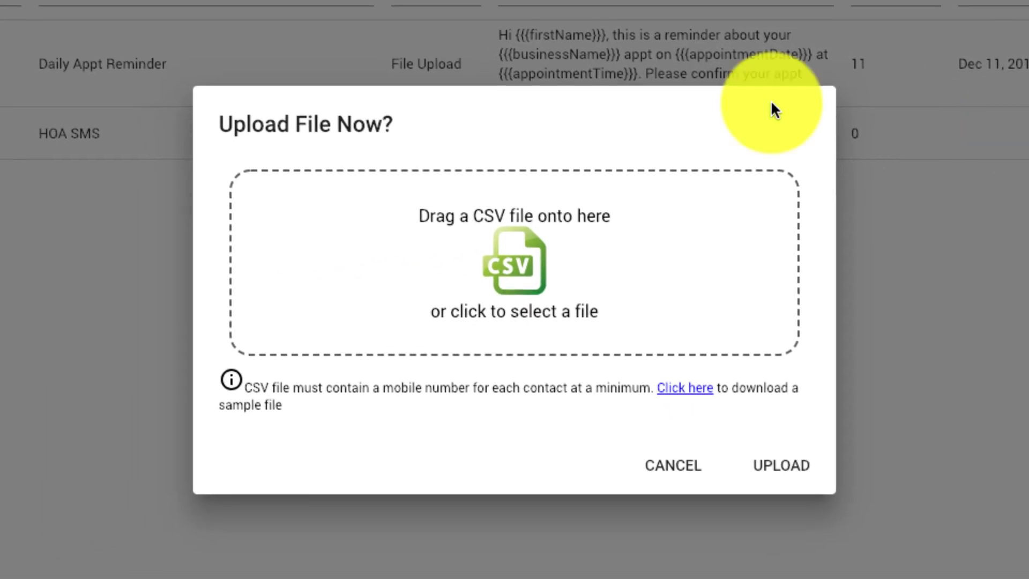
left_click_drag(386, 343, 511, 293)
left_click(781, 499)
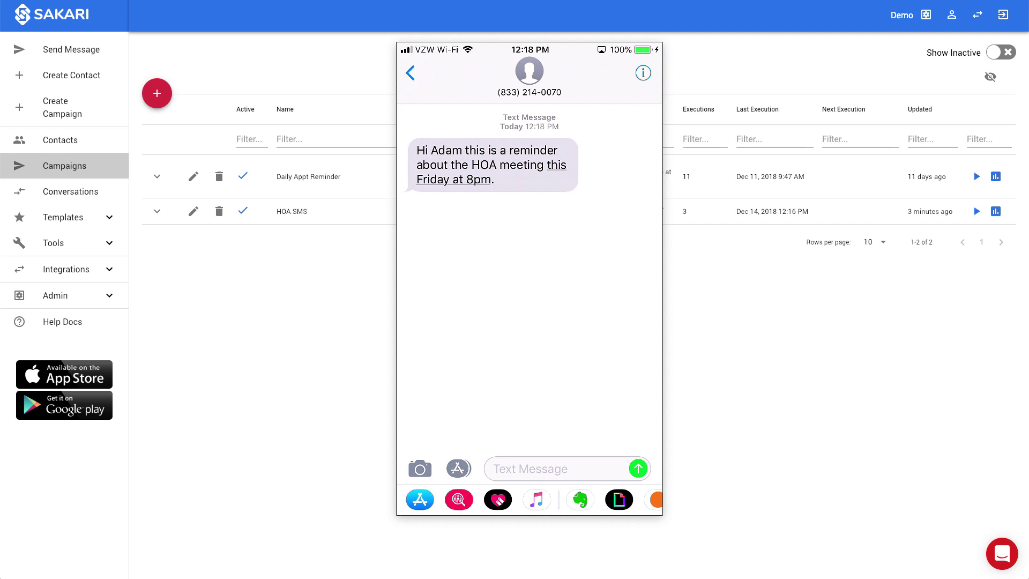
Reply "Sounds great!" to the HOA meeting reminder in the phone's text message thread.
left_click(530, 469)
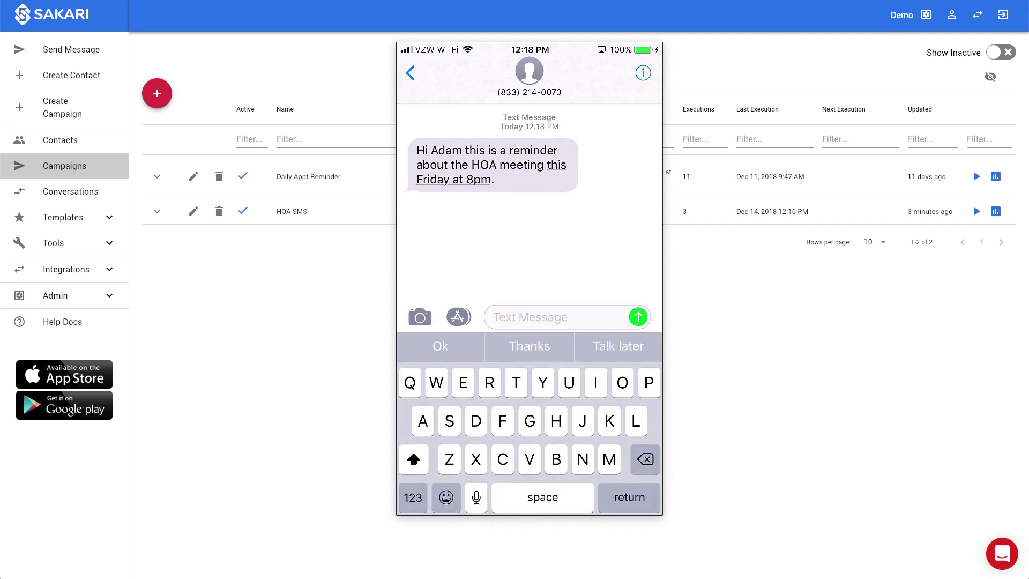
type("Sounds great!")
left_click(637, 317)
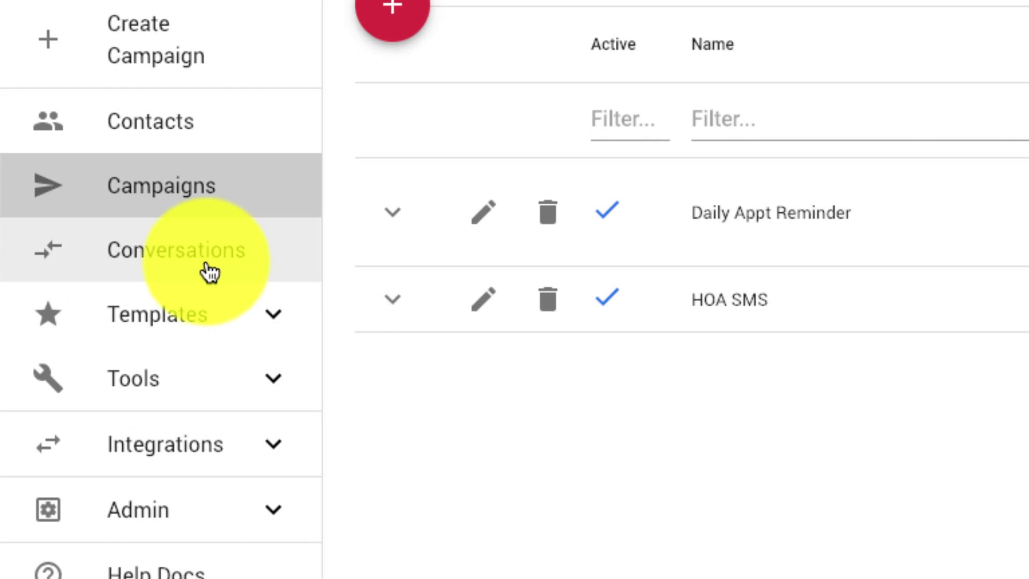
Open the campaign conversations and expand the message history of the contact who replied "Sounds great!".
left_click(209, 272)
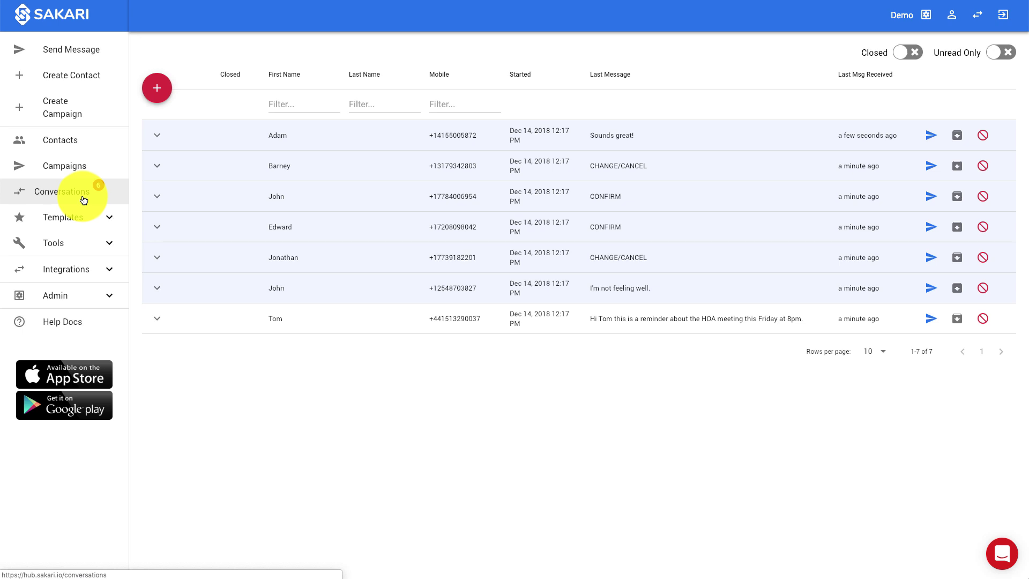
left_click(157, 135)
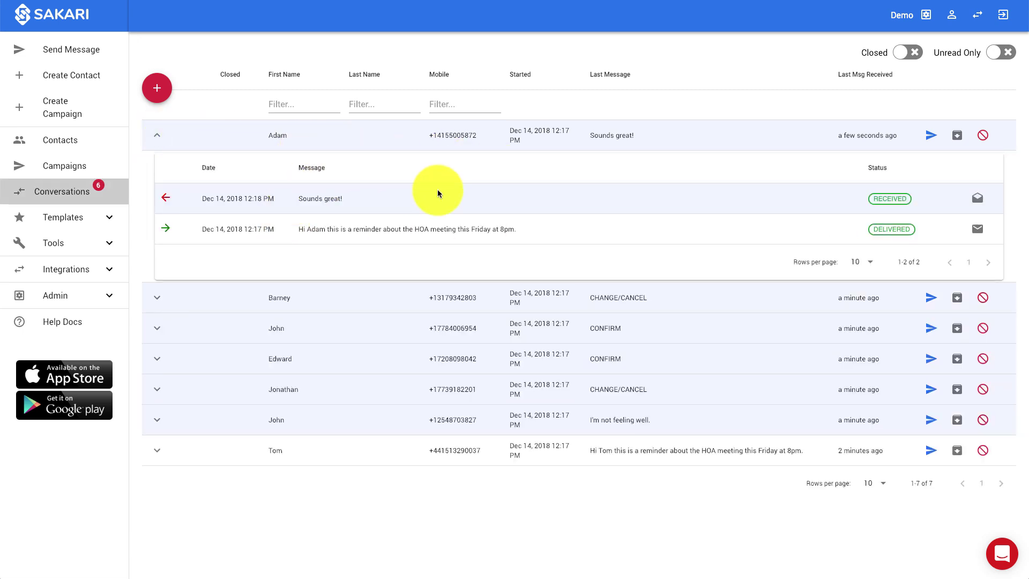